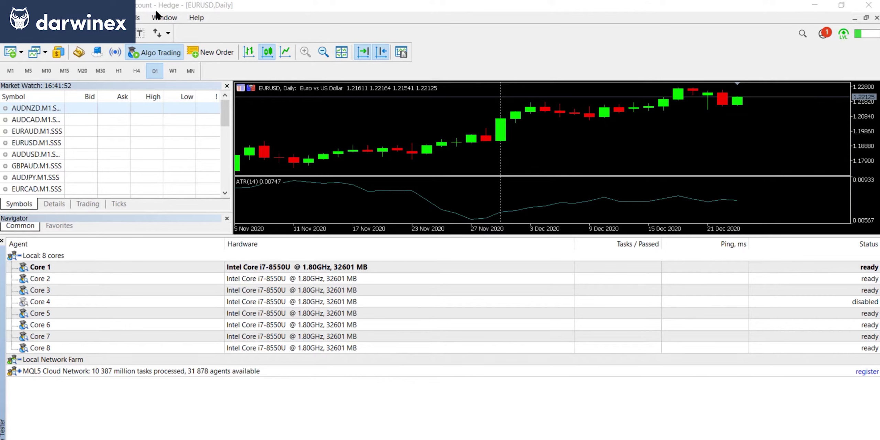
# Open the Strategy Tester Agents Manager from the Tools menu
pyautogui.click(136, 17)
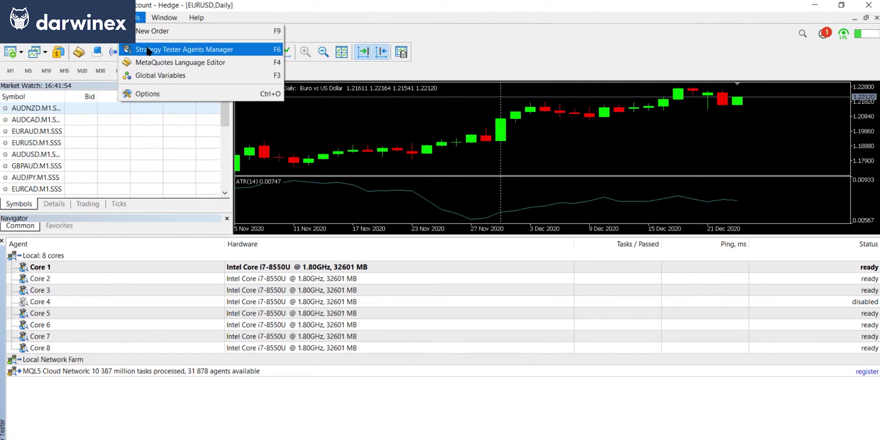
pyautogui.click(246, 52)
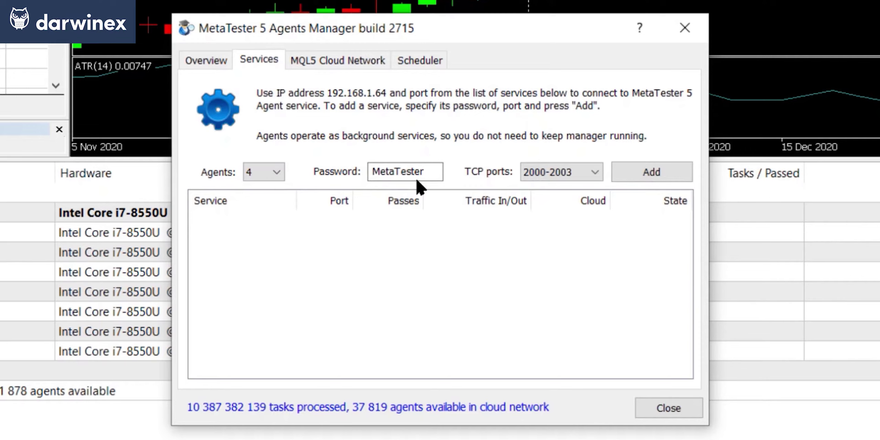
# Set a new agent service password and add four agent services on TCP ports 2000-2003
pyautogui.click(395, 172)
pyautogui.press('BackSpace')
pyautogui.press('BackSpace')
pyautogui.press('BackSpace')
pyautogui.press('BackSpace')
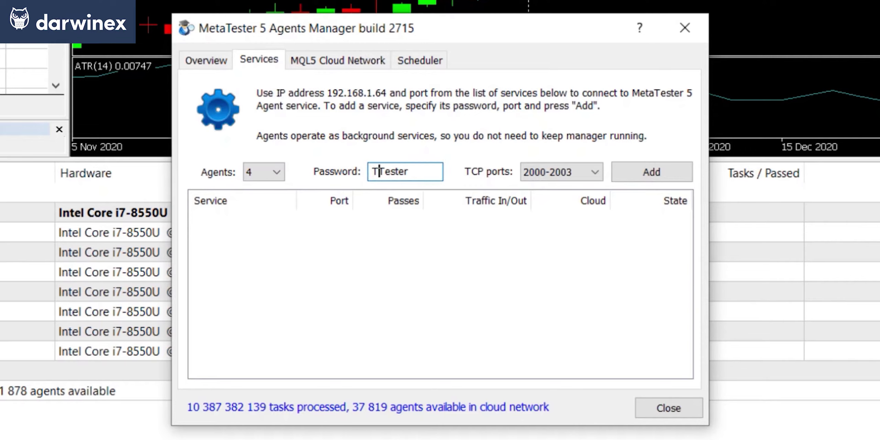
pyautogui.click(594, 173)
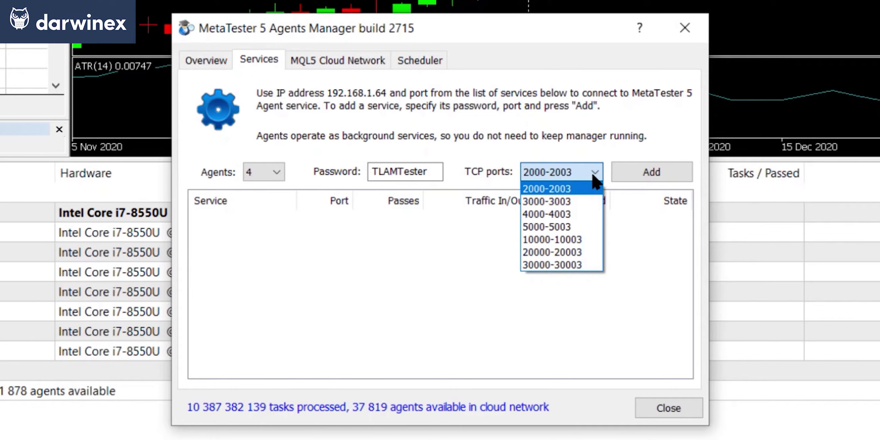
pyautogui.click(557, 186)
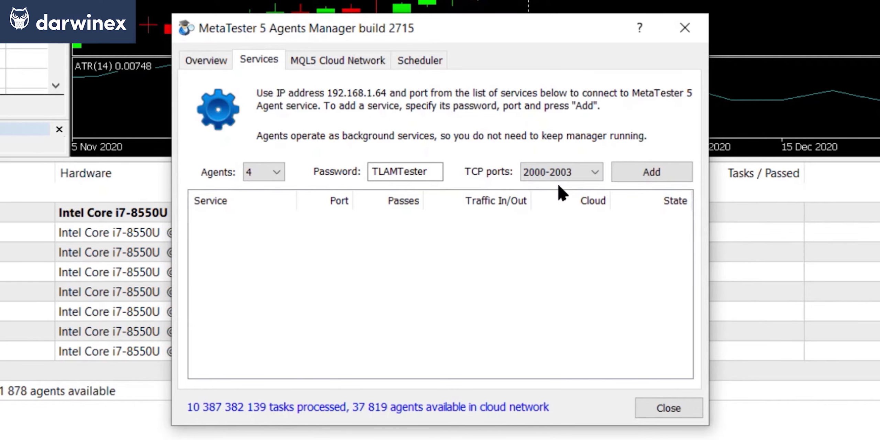
pyautogui.click(658, 175)
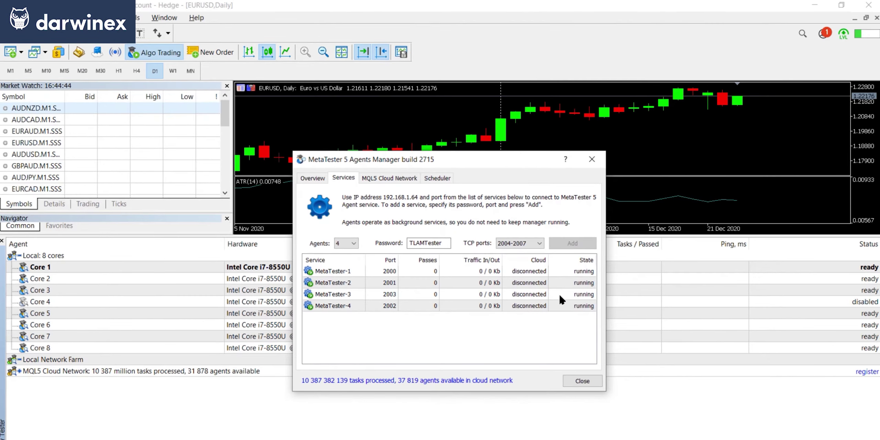
# Close the MetaTester 5 Agents Manager dialog
pyautogui.click(585, 382)
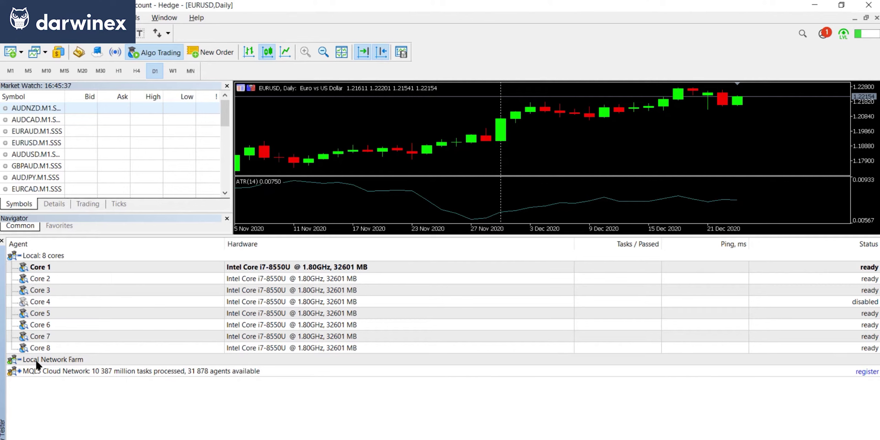
# Choose Add from the Local Network Farm's context menu in the Agents tab
pyautogui.rightClick(74, 364)
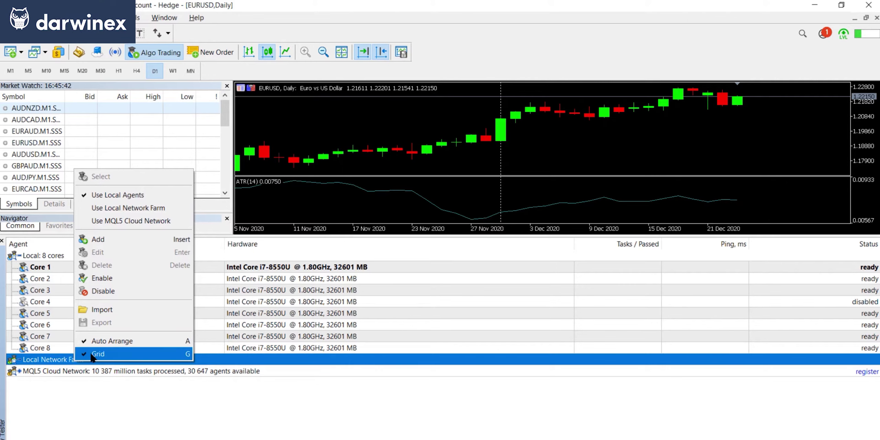
pyautogui.click(110, 240)
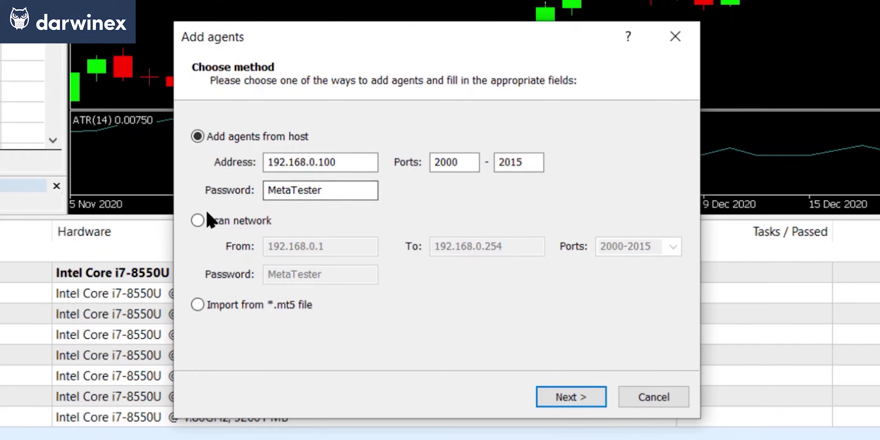
# Choose a network scan and change the start and end IP addresses to the 192.168.1 subnet
pyautogui.click(195, 226)
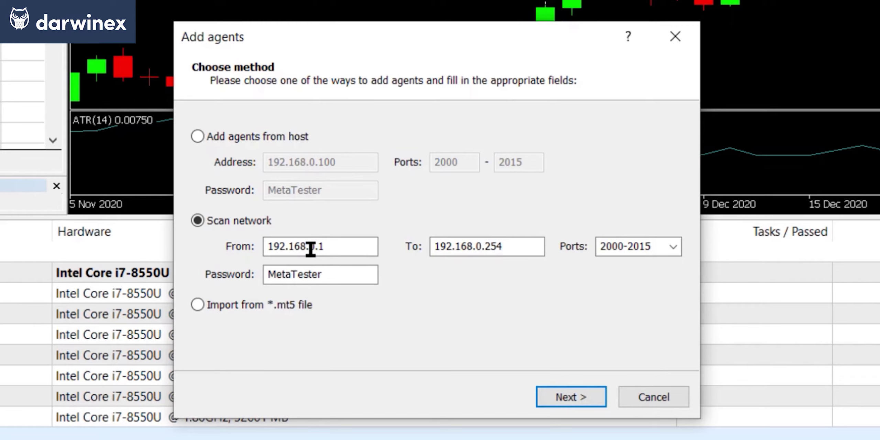
pyautogui.click(310, 247)
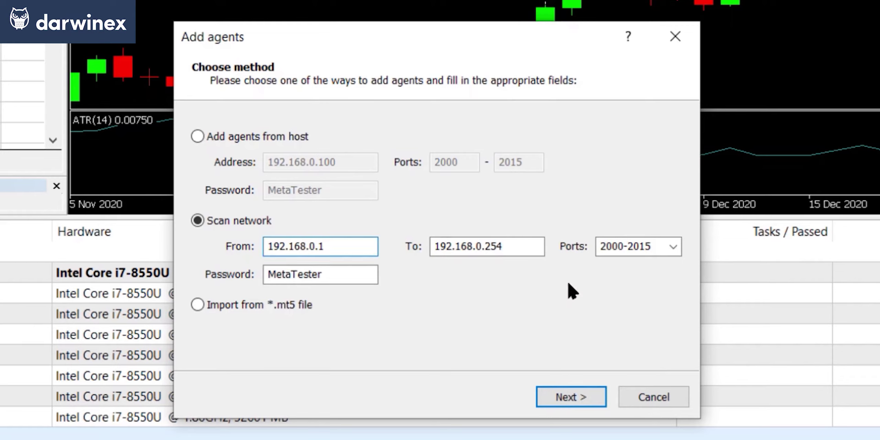
pyautogui.press('BackSpace')
pyautogui.write('1')
pyautogui.click(478, 249)
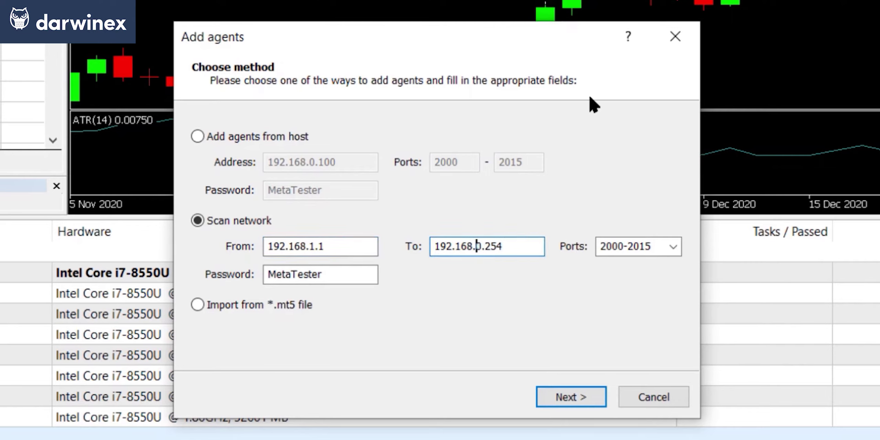
pyautogui.press('BackSpace')
pyautogui.write('1')
# Enter the agent password, scan, and add the six agents found on 192.168.1.70 and 192.168.1.65
pyautogui.click(291, 273)
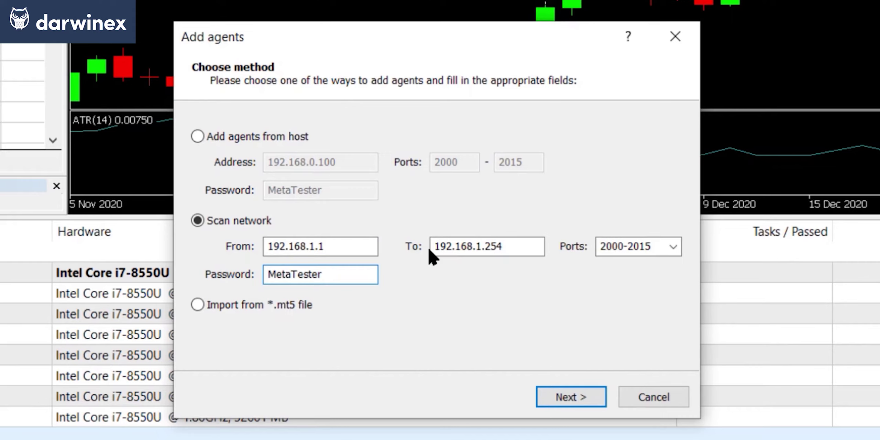
pyautogui.press('BackSpace')
pyautogui.press('BackSpace')
pyautogui.press('BackSpace')
pyautogui.press('BackSpace')
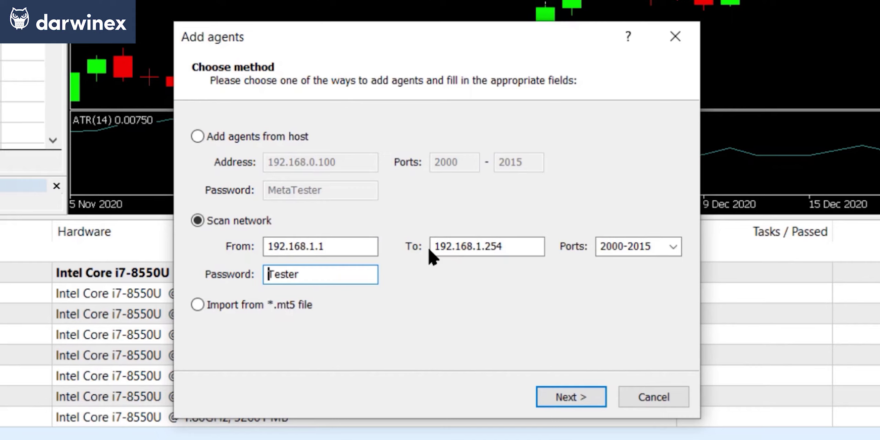
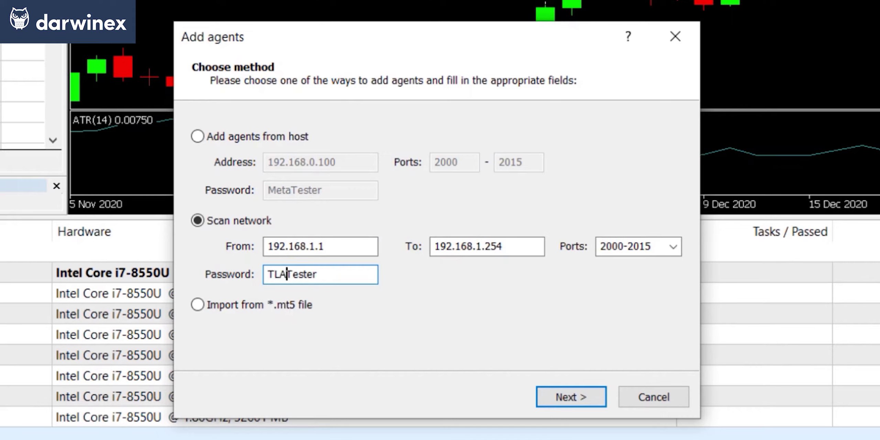
pyautogui.click(578, 396)
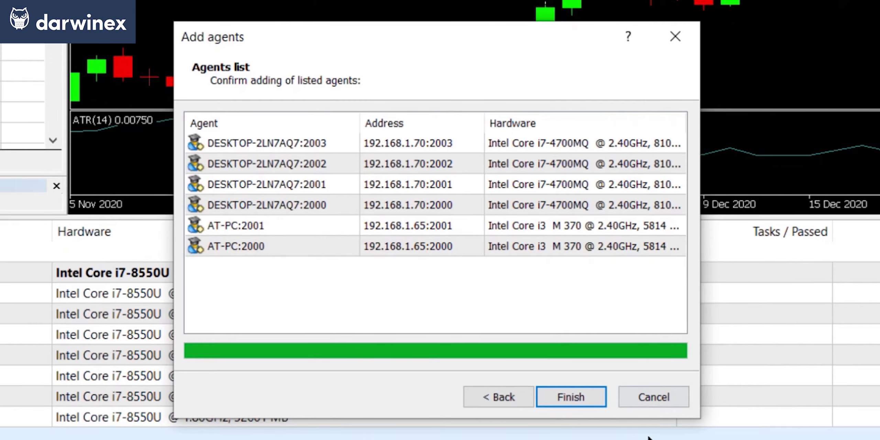
pyautogui.click(564, 400)
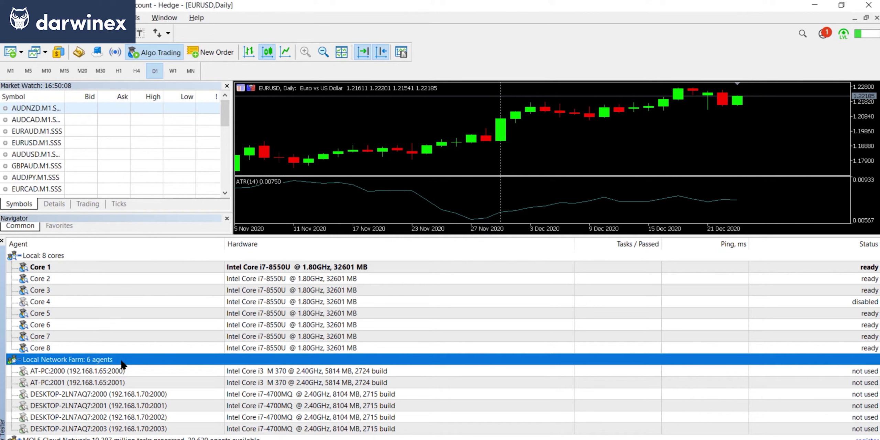
# Turn on Use Local Network Farm so all six network agents become ready
pyautogui.rightClick(102, 363)
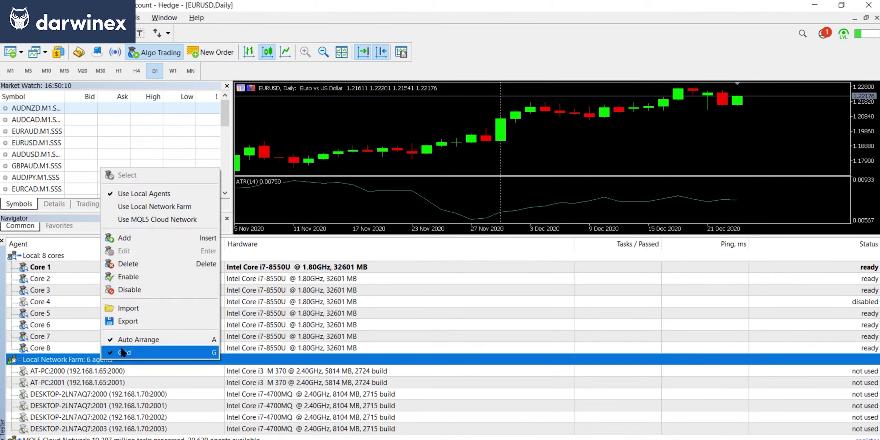
pyautogui.click(155, 207)
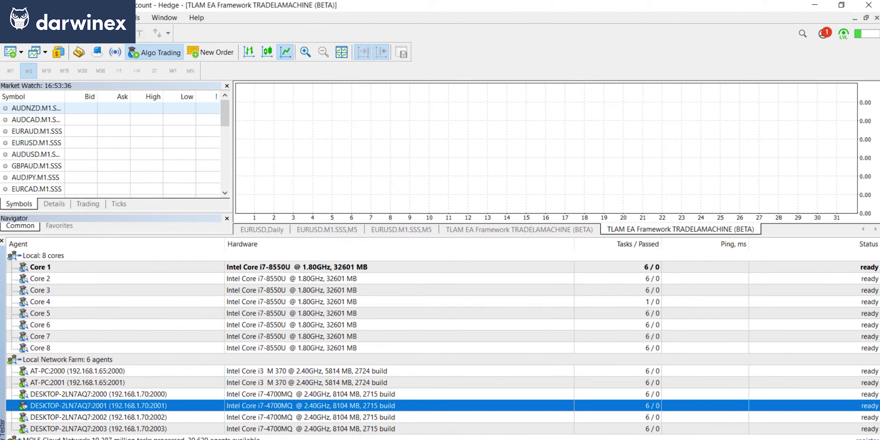
# Switch the Strategy Tester panel to its Settings tab
pyautogui.click(285, 437)
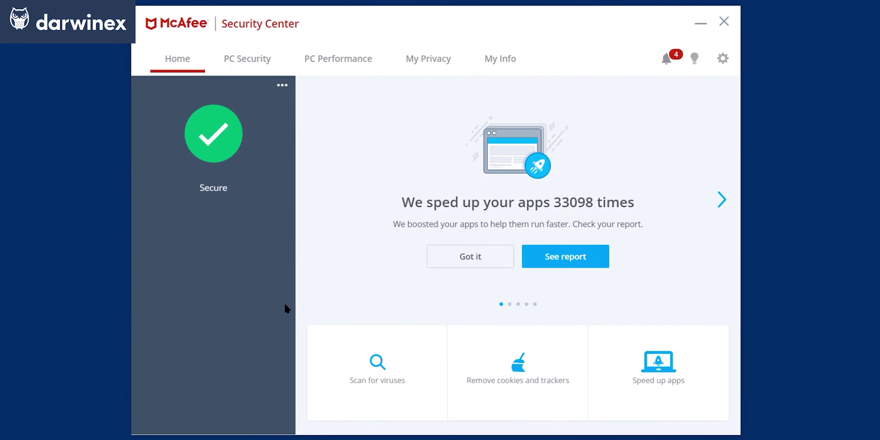
# Go to PC Security and open McAfee's Firewall settings
pyautogui.click(254, 59)
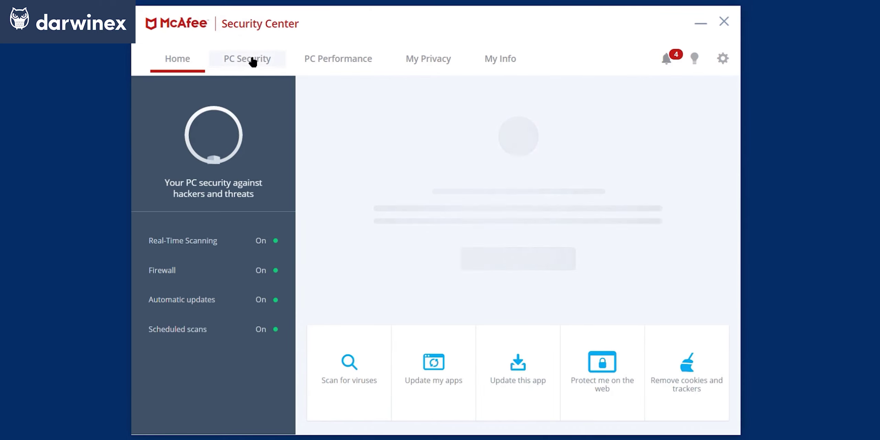
pyautogui.click(171, 271)
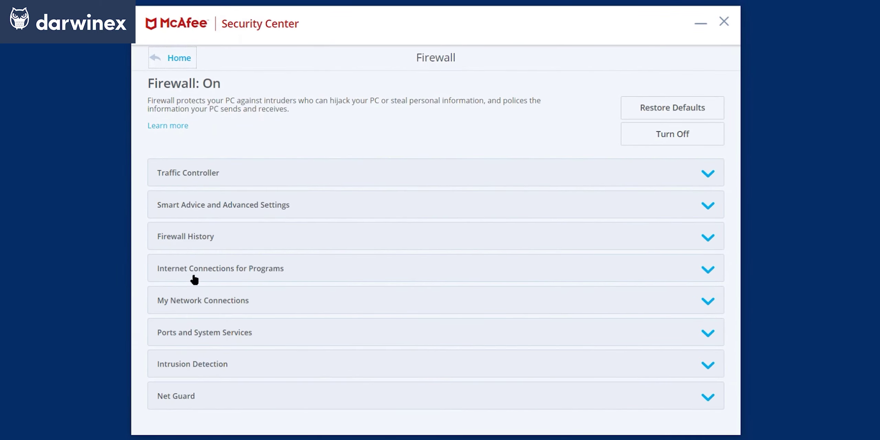
# In Ports and System Services, start a new rule named MT5 with category Agents
pyautogui.click(274, 339)
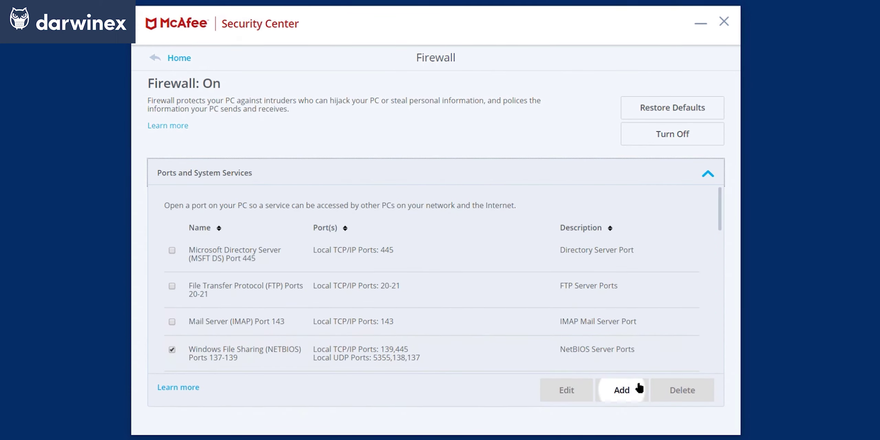
pyautogui.click(629, 389)
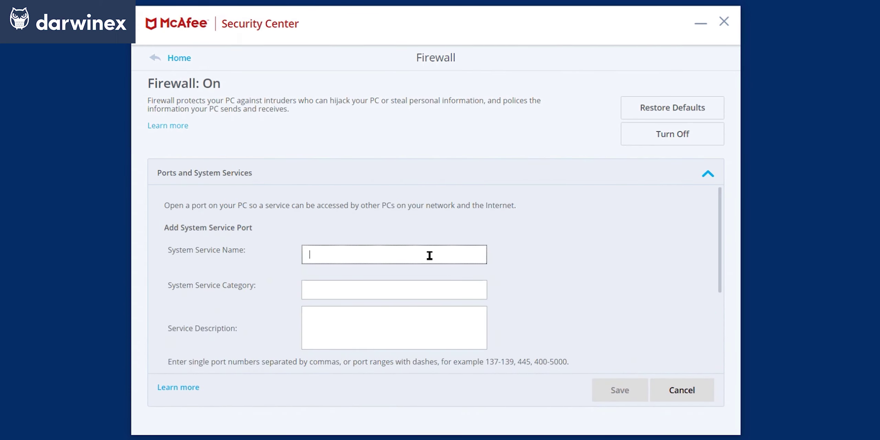
pyautogui.write('MT5')
pyautogui.press('Tab')
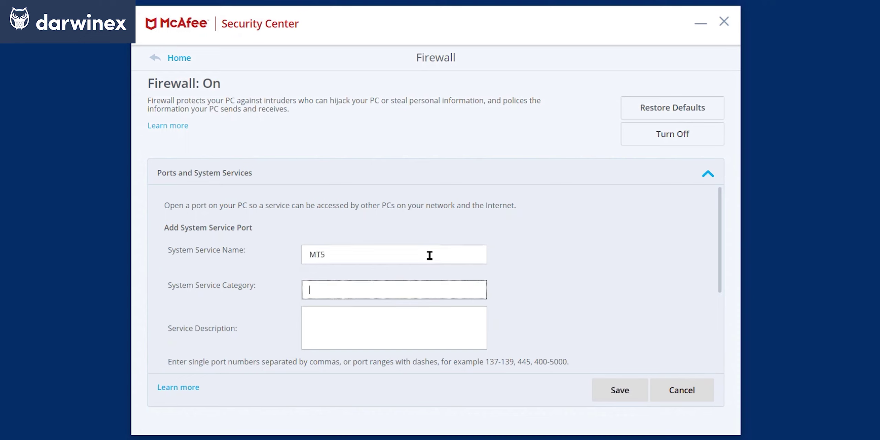
pyautogui.write('Agents')
# Describe it as 'Allow access to local MT5 agents from Master PC' with local TCP ports 2000-2003
pyautogui.press('Tab')
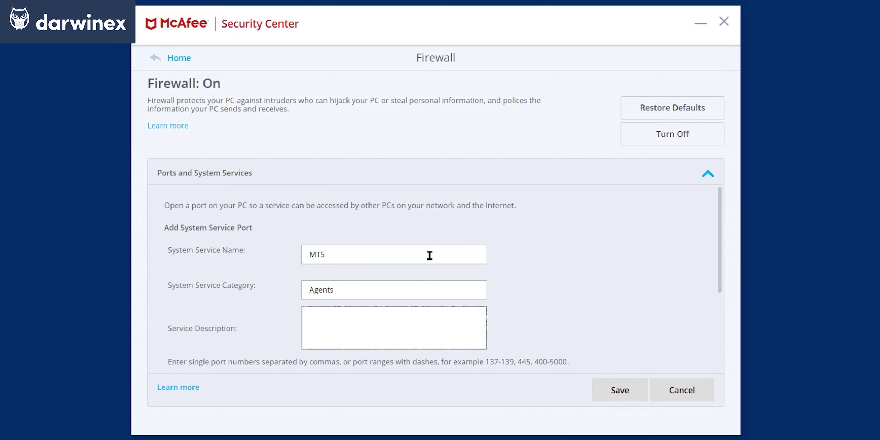
pyautogui.write('Allow access to local MT5 agents from Master PC')
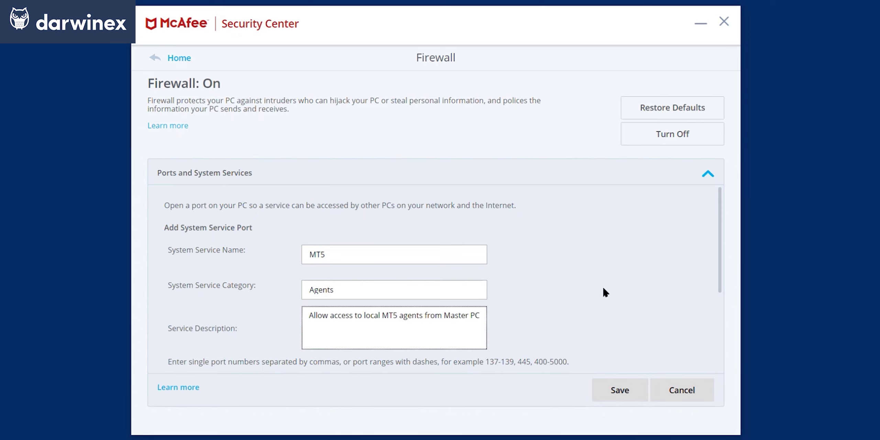
pyautogui.scroll(-4, 610, 287)
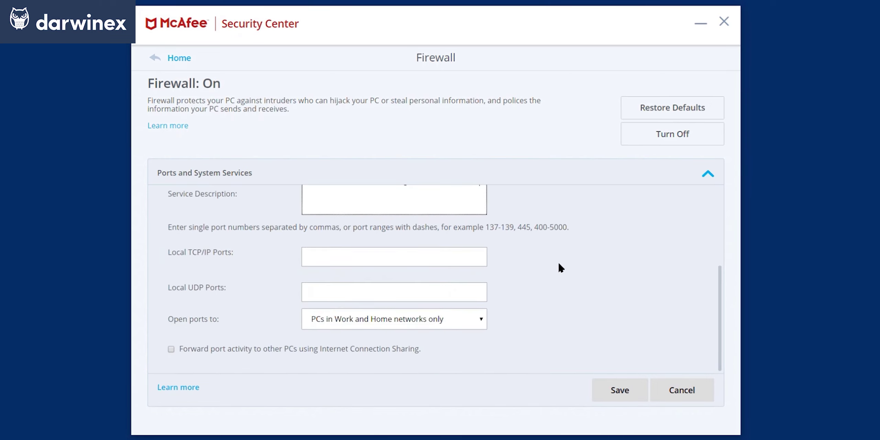
pyautogui.click(472, 258)
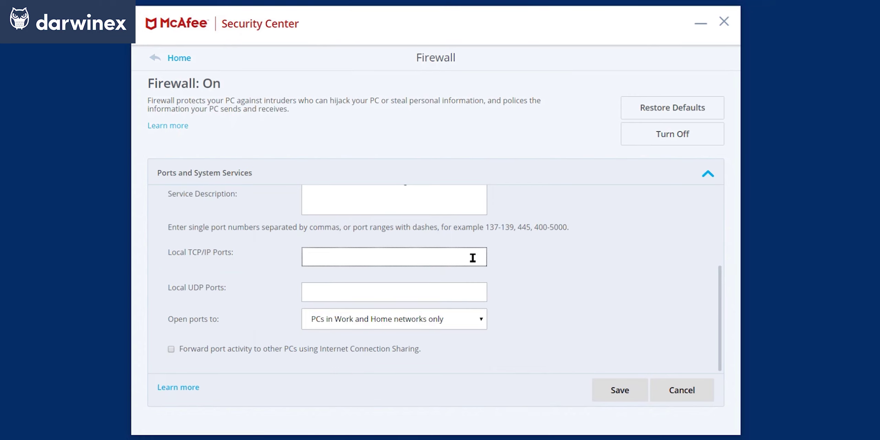
pyautogui.write('2000-2003')
# Save the MT5 firewall port rule
pyautogui.click(620, 390)
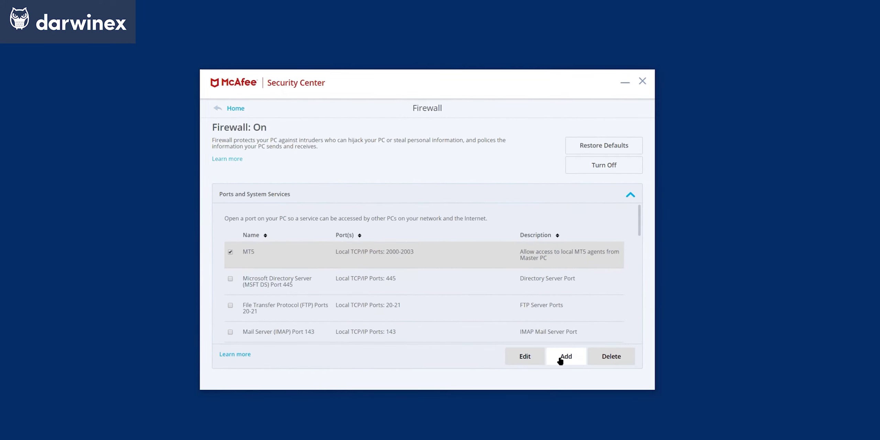